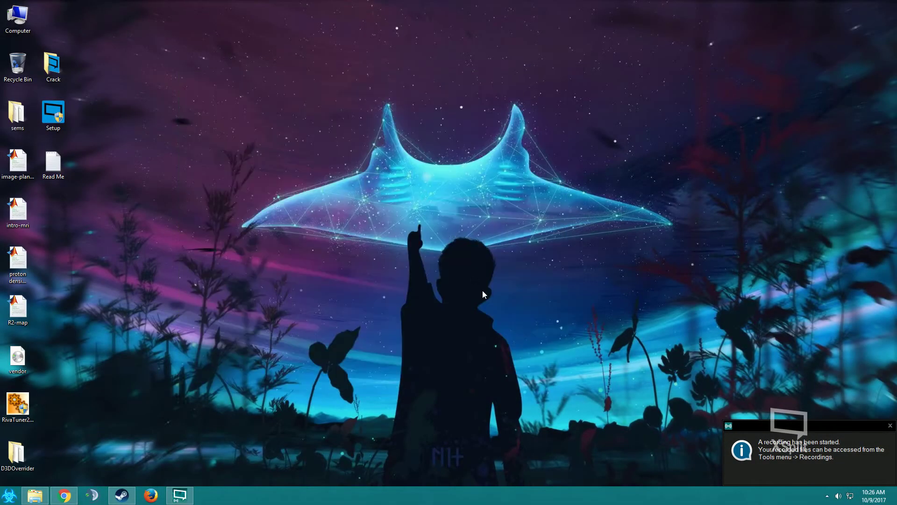
# - Dismiss the XSplit notification and return Chrome to the PCGamingWiki D3DOverrider 2.0.0.0 download page
pyautogui.click(890, 426)
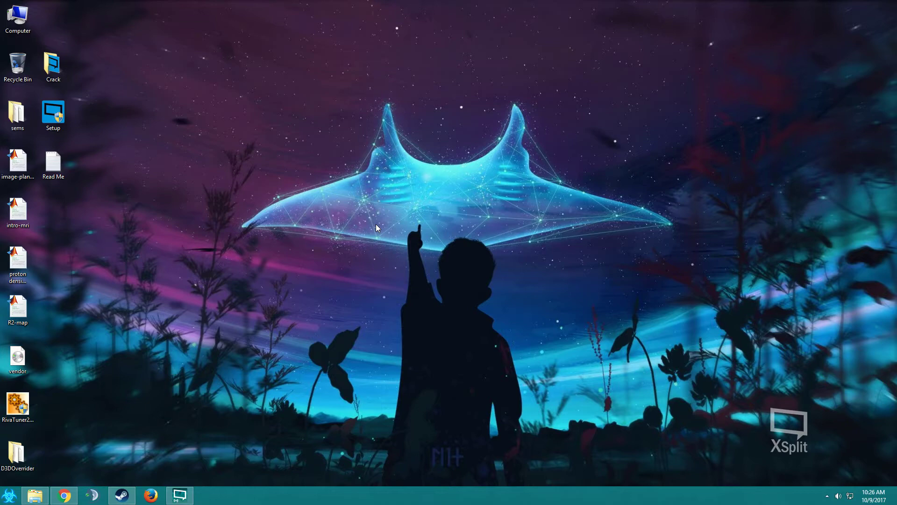
pyautogui.click(64, 495)
pyautogui.hotkey('ctrl', 'Tab')
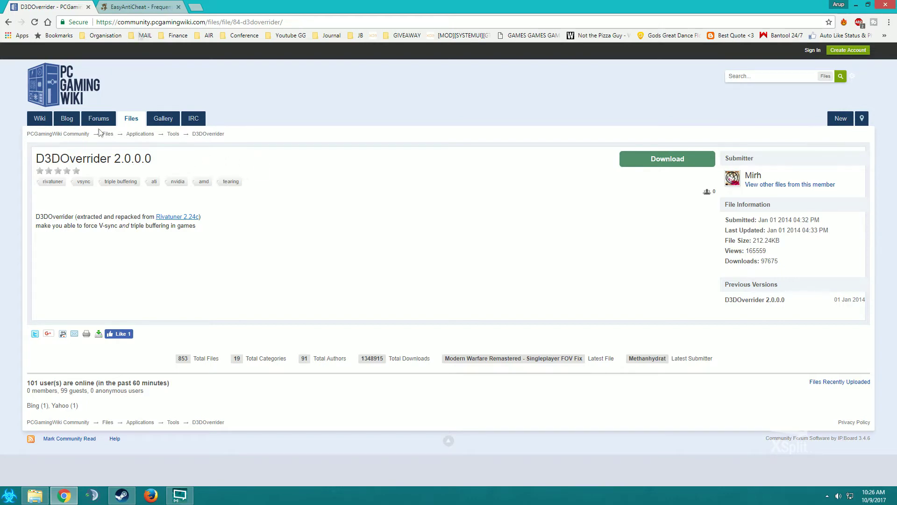
pyautogui.click(140, 7)
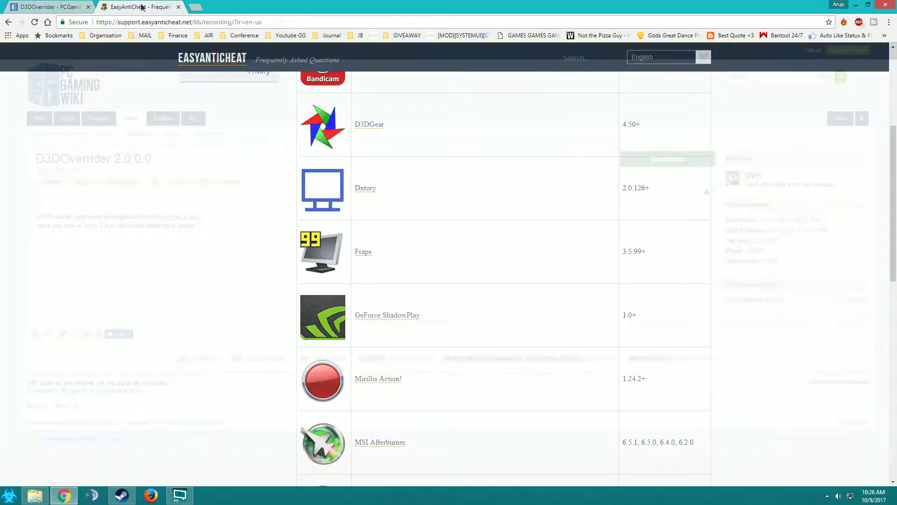
pyautogui.scroll(5, 195, 348)
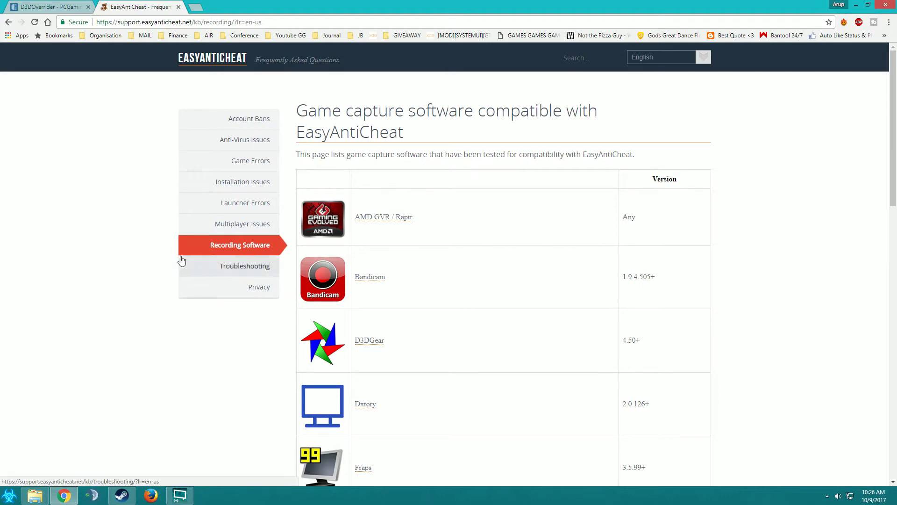
pyautogui.scroll(-5, 154, 399)
pyautogui.scroll(-10, 150, 401)
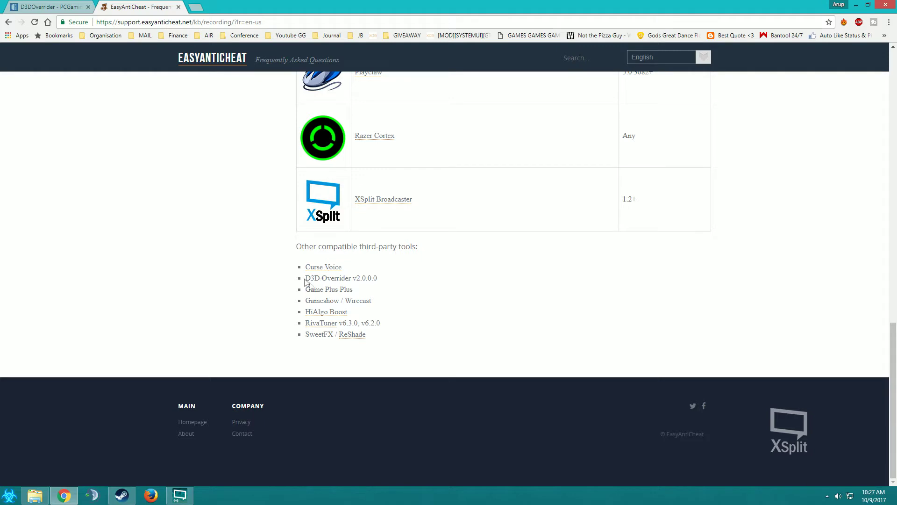
pyautogui.moveTo(377, 278); pyautogui.dragTo(308, 286)
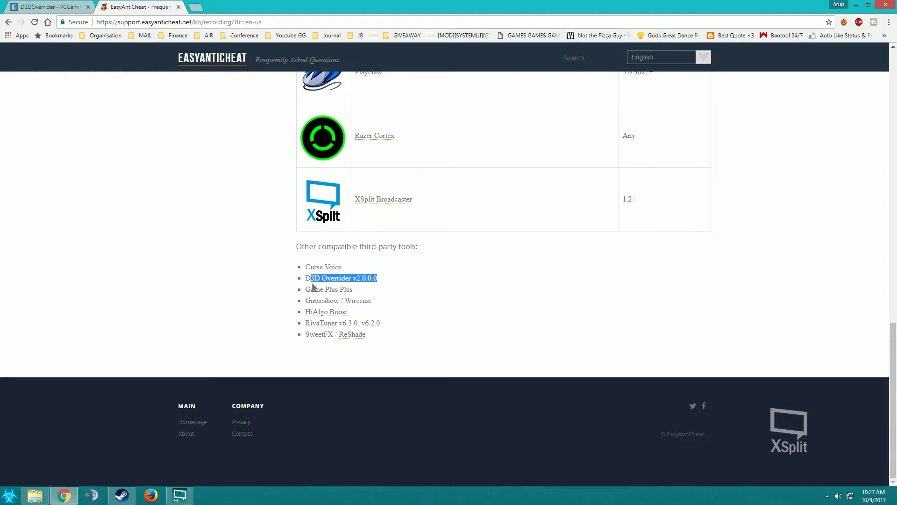
pyautogui.hotkey('ctrl', 'Tab')
pyautogui.moveTo(210, 160); pyautogui.dragTo(25, 192)
pyautogui.click(213, 293)
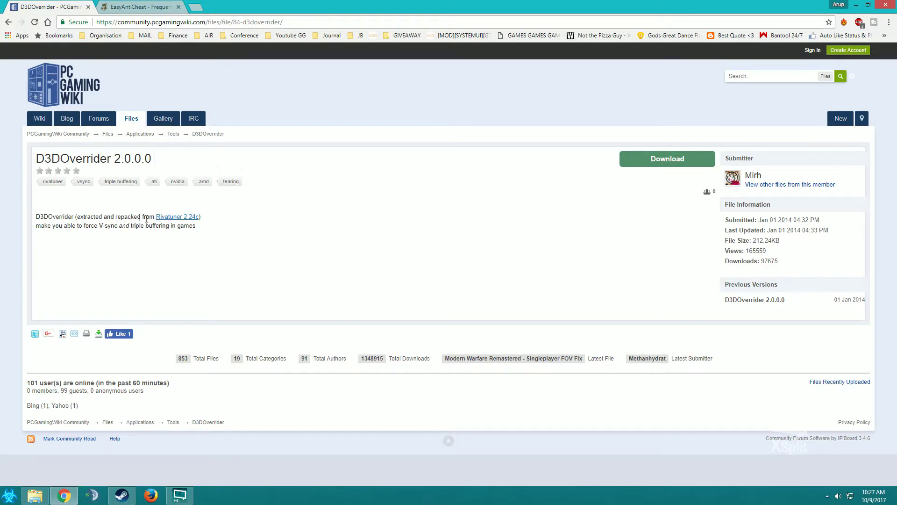
pyautogui.moveTo(153, 217); pyautogui.dragTo(208, 222)
pyautogui.click(185, 224)
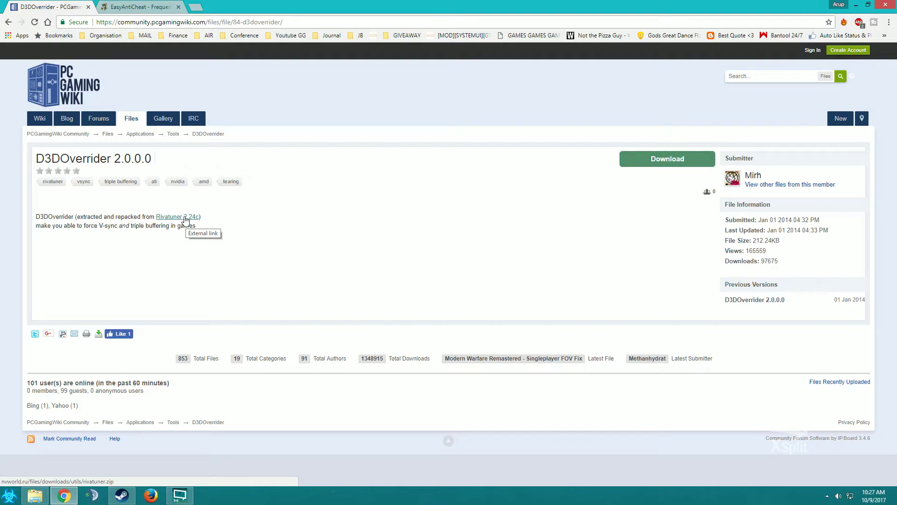
# - Launch D3DOverrider from the RivaTuner folder in All Programs and reveal the hidden tray icons
pyautogui.press('super+d')
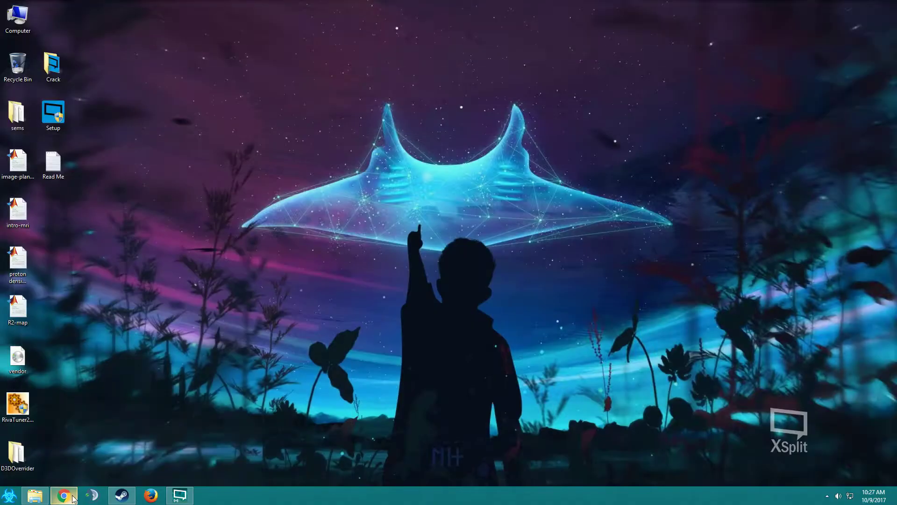
pyautogui.press('super')
pyautogui.click(38, 454)
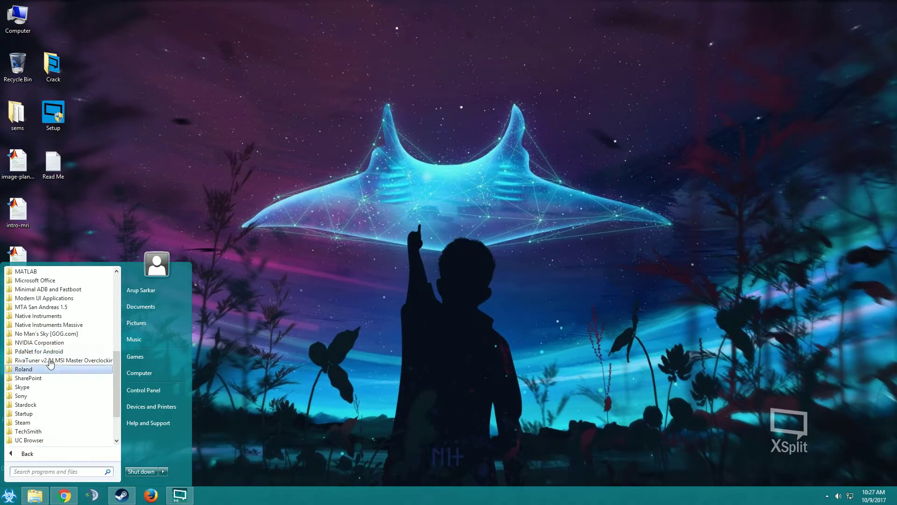
pyautogui.click(66, 360)
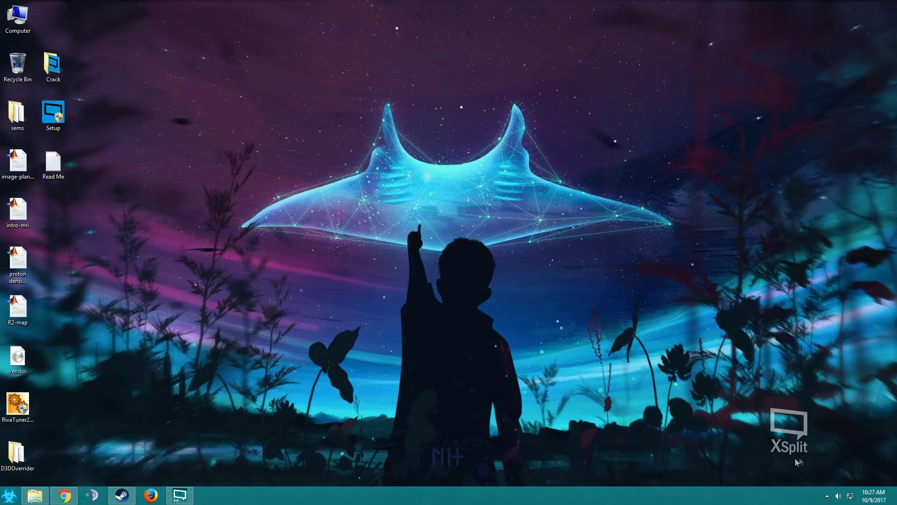
pyautogui.click(827, 495)
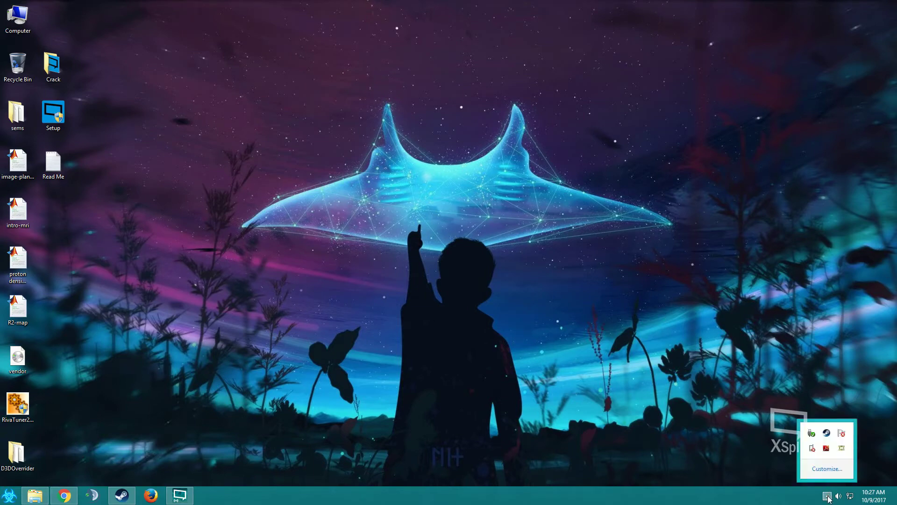
# - Open the D3DOverrider window from the tray and start a new application profile
pyautogui.click(843, 450)
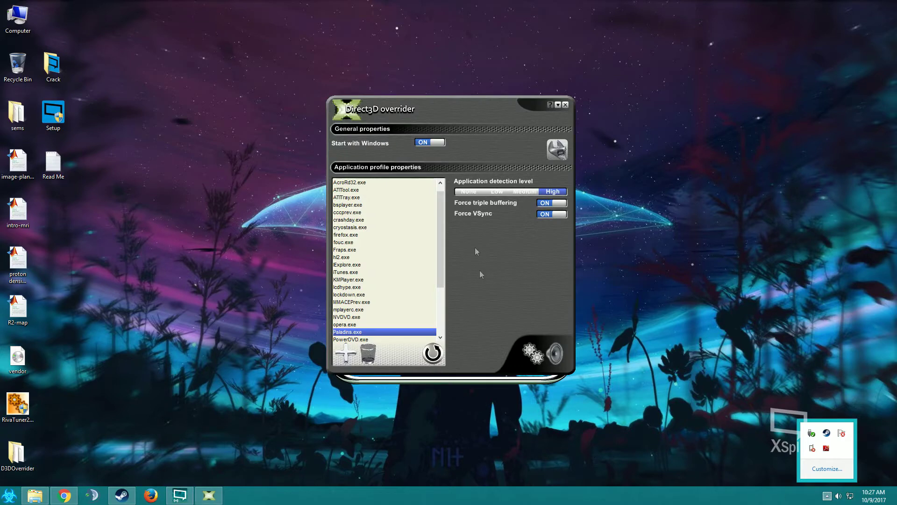
pyautogui.click(347, 357)
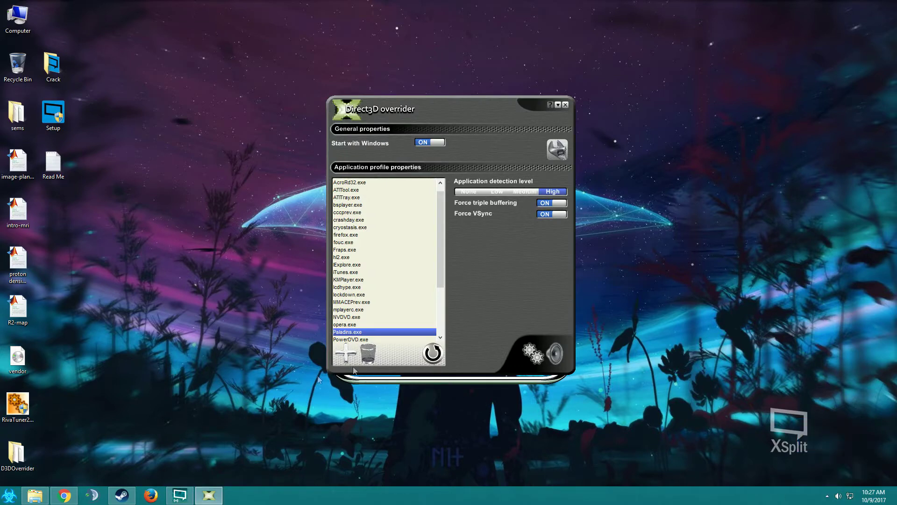
pyautogui.click(345, 356)
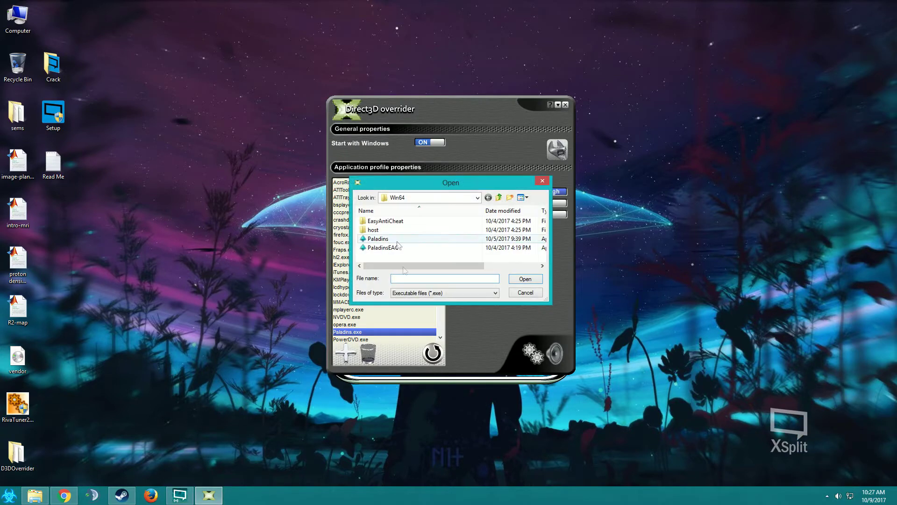
# - Choose Paladins.exe from the Paladins\Binaries\Win64 folder for the new profile
pyautogui.moveTo(474, 184); pyautogui.dragTo(421, 168)
pyautogui.click(423, 183)
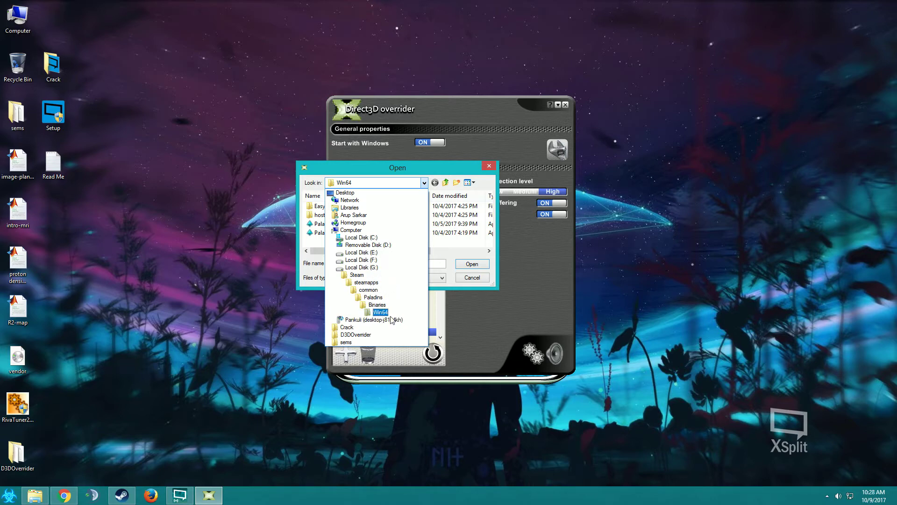
pyautogui.click(448, 269)
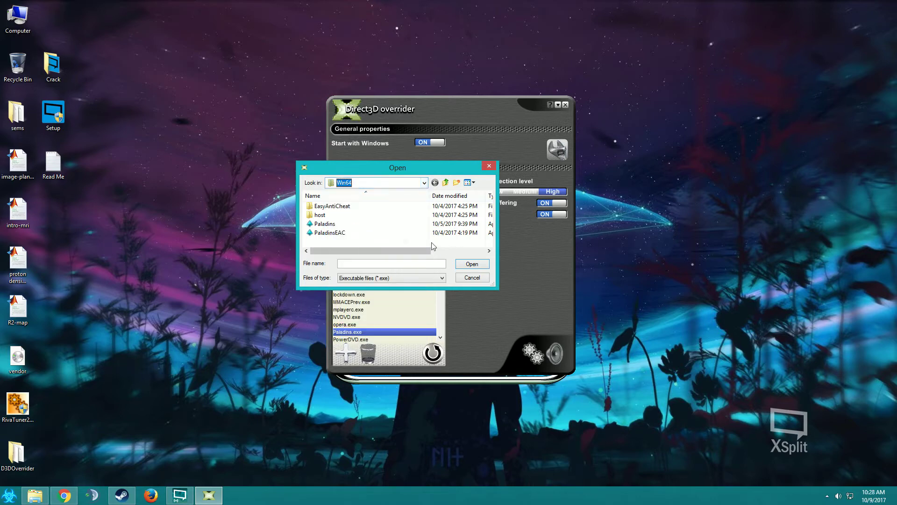
pyautogui.click(346, 226)
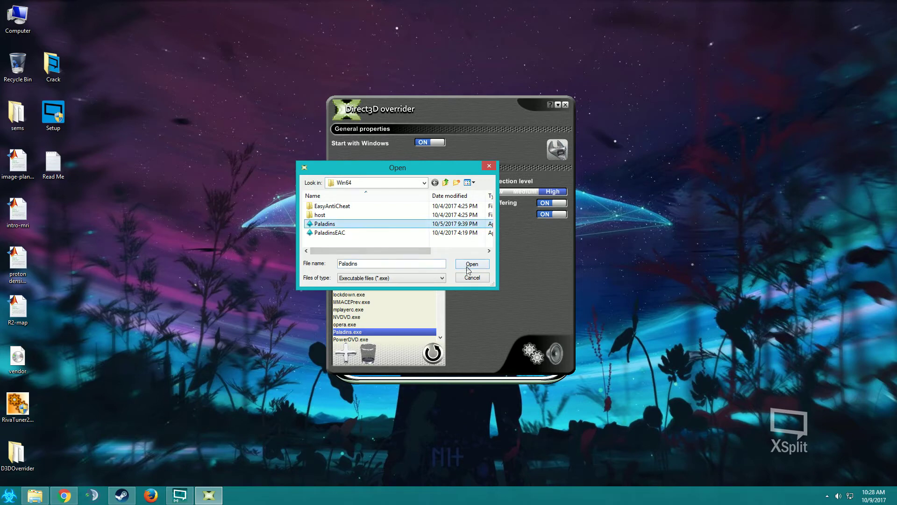
pyautogui.click(469, 267)
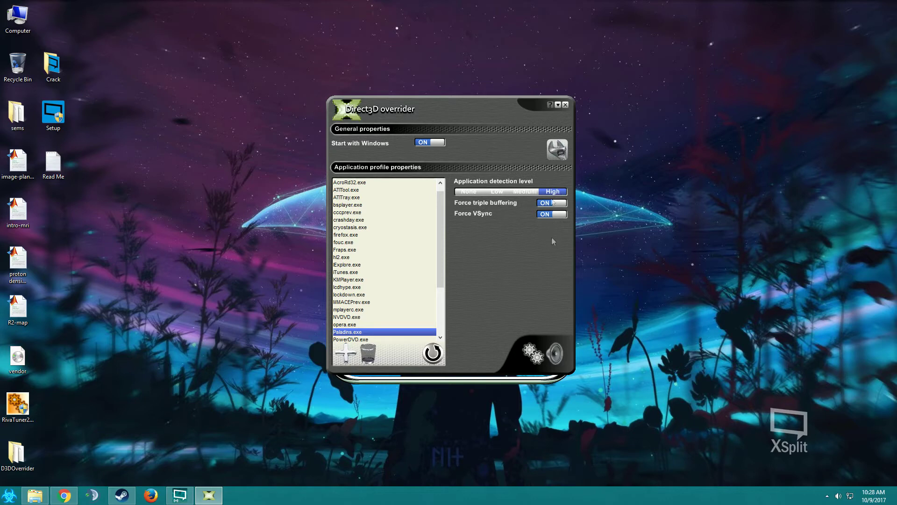
# - Minimize D3DOverrider to the tray with triple buffering and VSync forced for Paladins
pyautogui.click(558, 105)
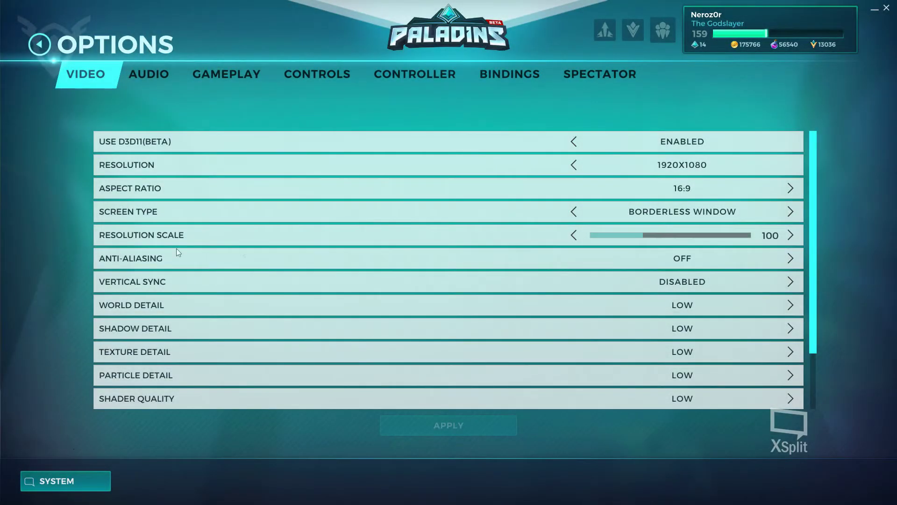
# - Leave the Video options without applying changes, keeping vertical sync Disabled, and open the Play screen
pyautogui.scroll(-3, 447, 223)
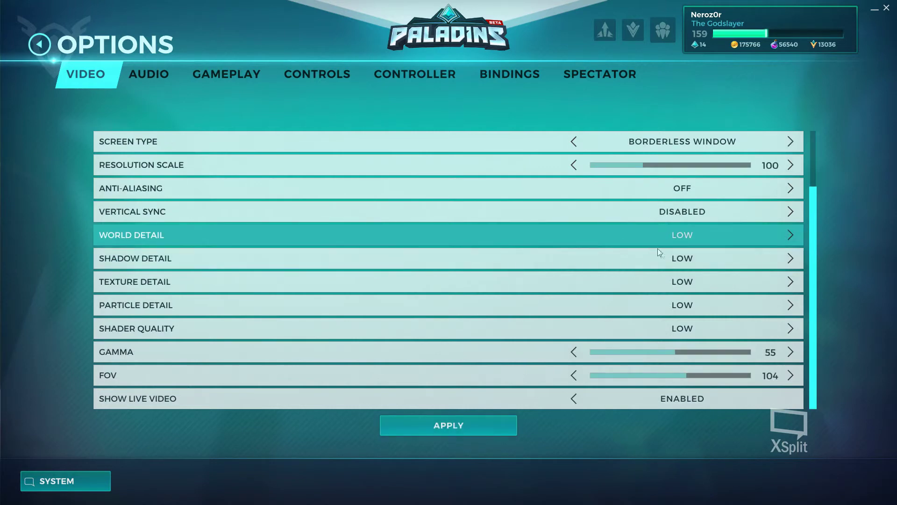
pyautogui.scroll(3, 722, 329)
pyautogui.scroll(-3, 718, 344)
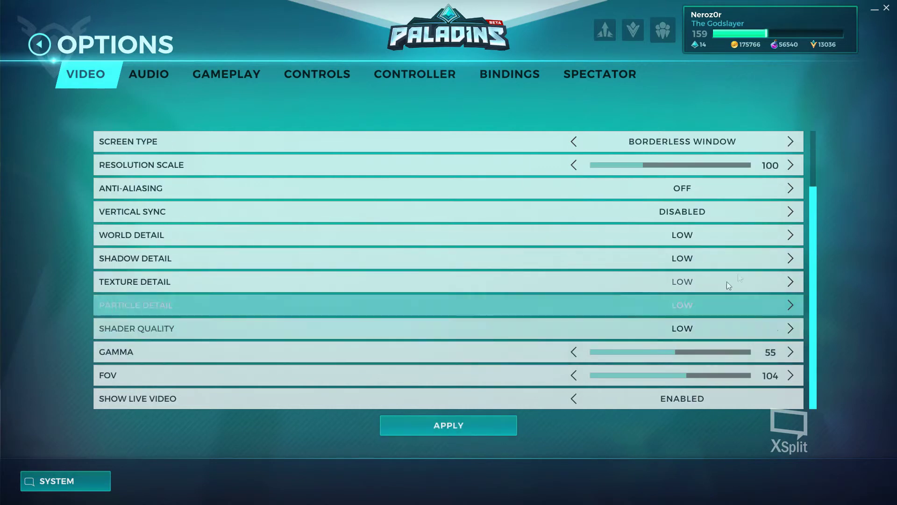
pyautogui.scroll(3, 706, 234)
pyautogui.scroll(-3, 706, 309)
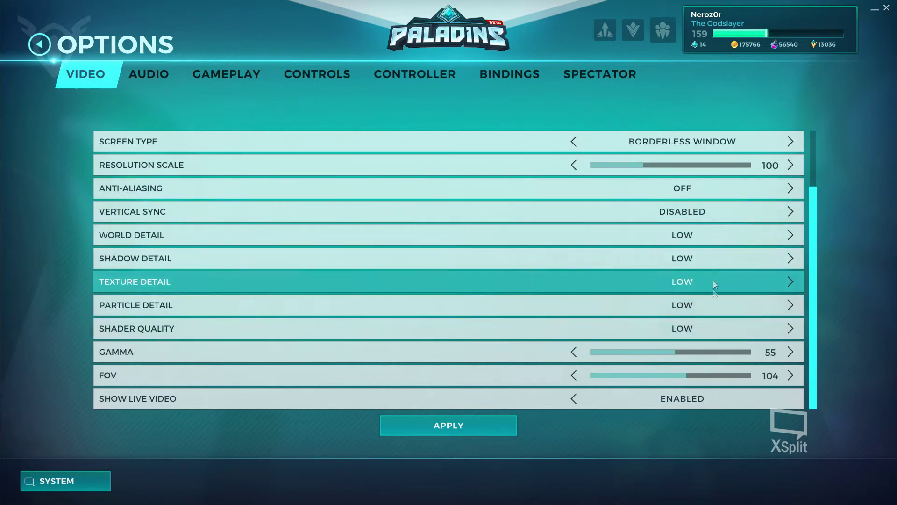
pyautogui.scroll(3, 707, 280)
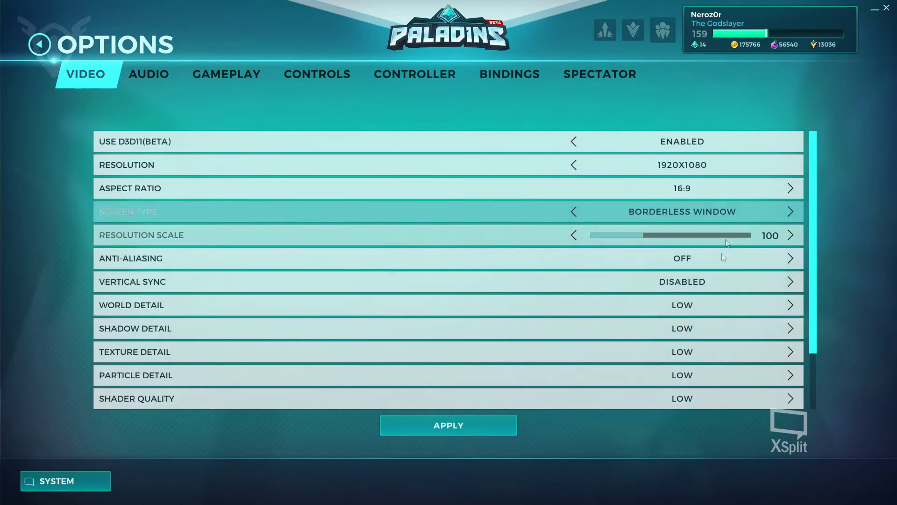
pyautogui.click(39, 45)
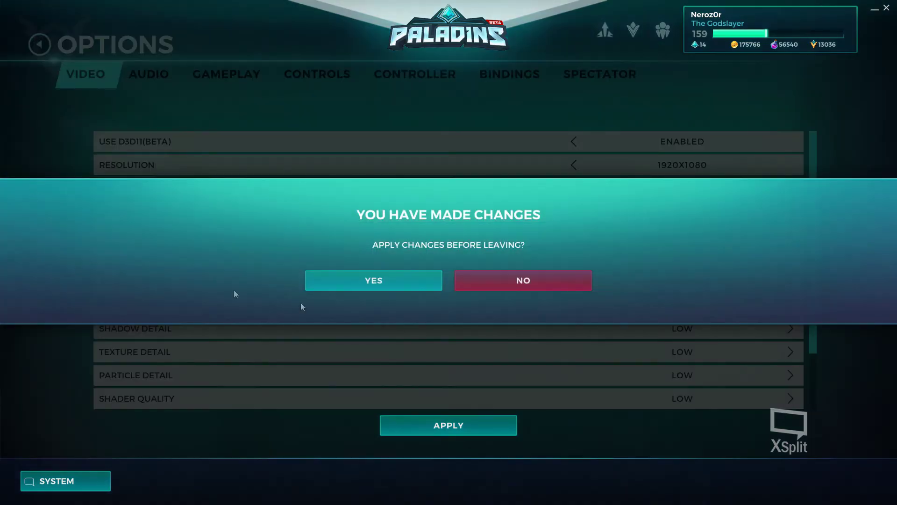
pyautogui.click(503, 289)
pyautogui.click(140, 149)
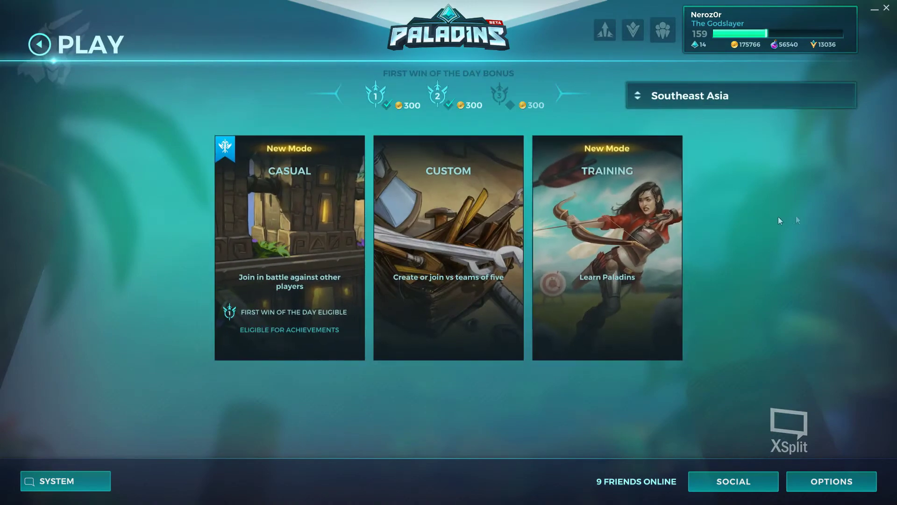
# - Queue for the Training Shooting Range and join the ready match
pyautogui.click(652, 237)
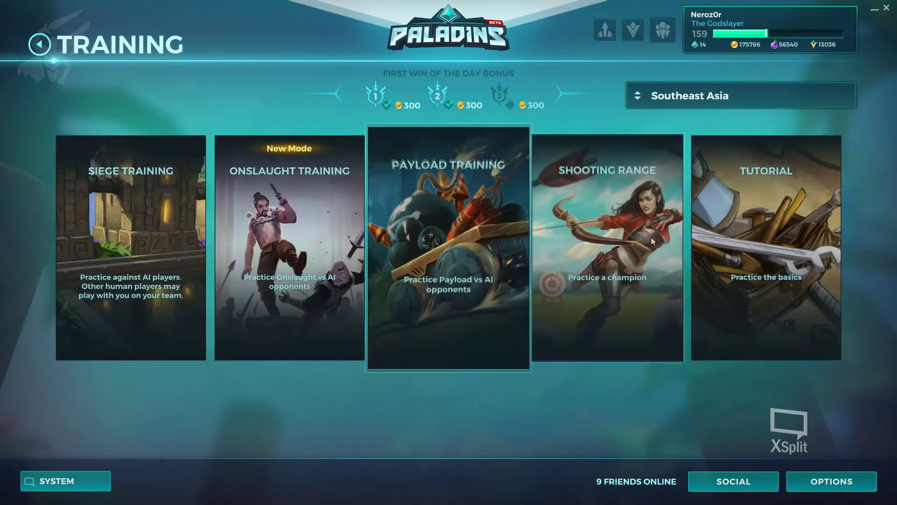
pyautogui.click(632, 218)
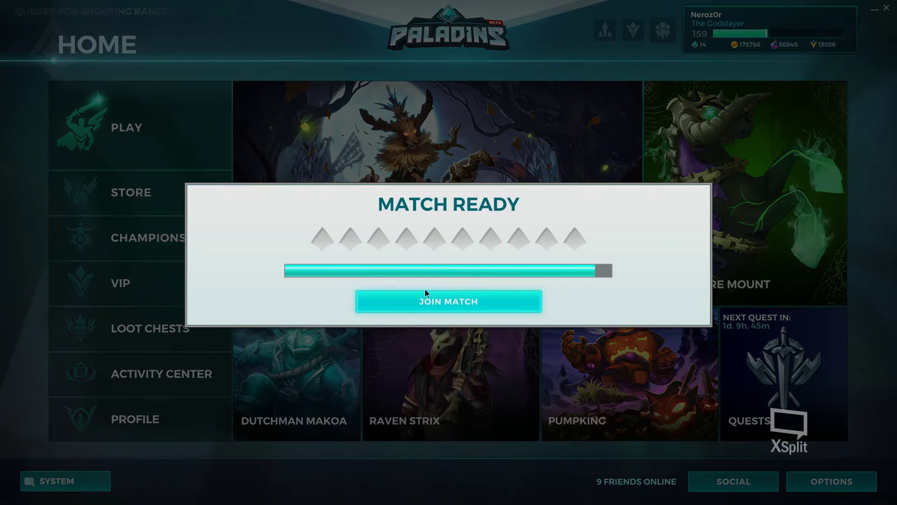
pyautogui.click(423, 295)
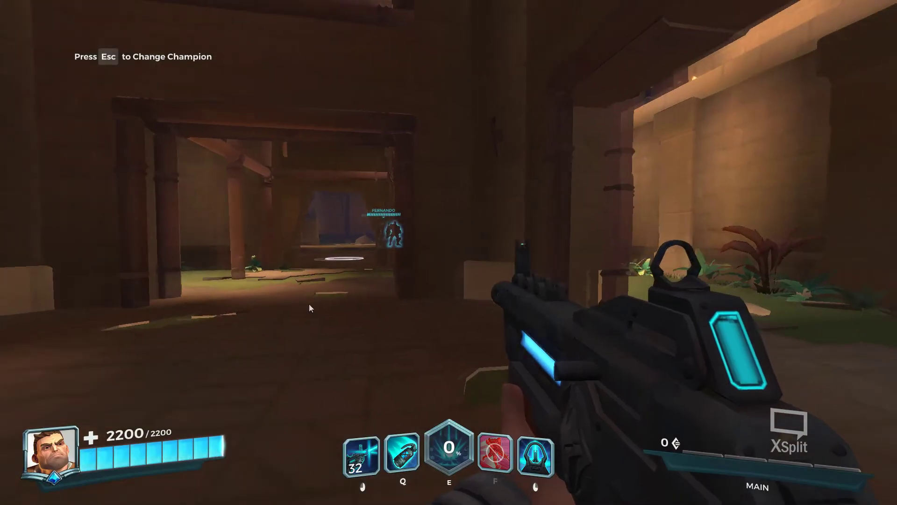
# - Change champion and confirm a loadout with the Godslayer legendary card
pyautogui.press('Escape')
pyautogui.press('Escape')
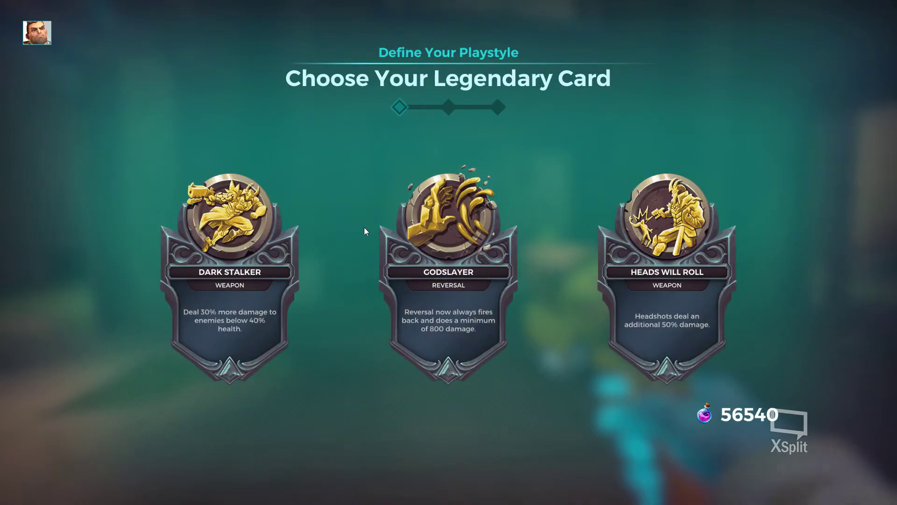
pyautogui.click(429, 240)
pyautogui.click(492, 311)
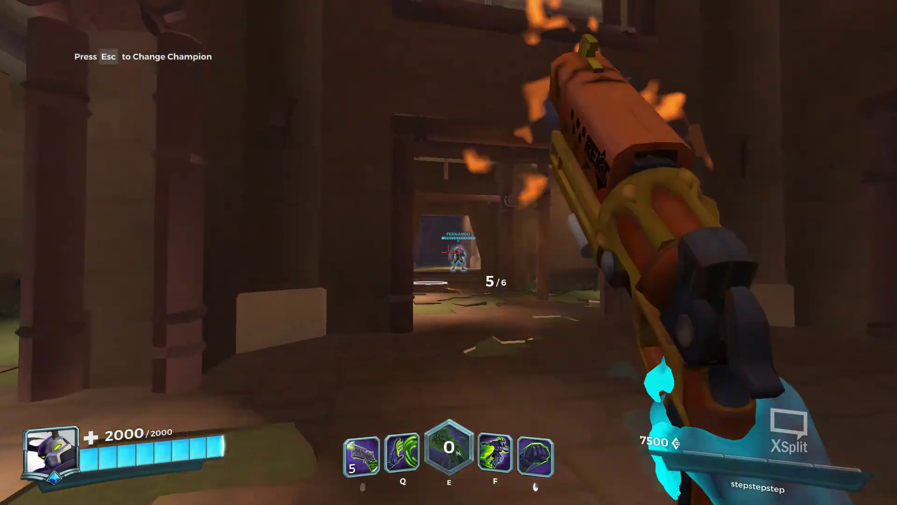
# - Fire and reload, then walk through the courtyard and corridor to the Pip bots' ledge
pyautogui.click(449, 252)
pyautogui.press('r')
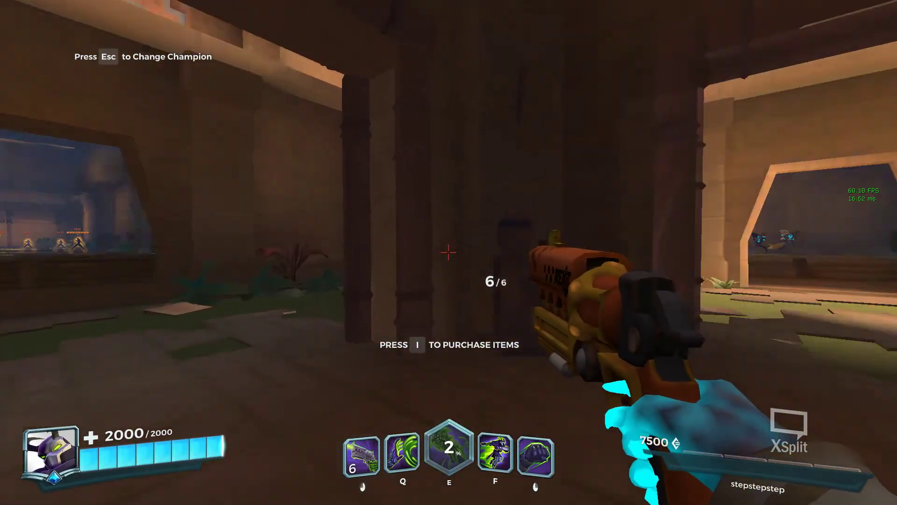
pyautogui.press('w')
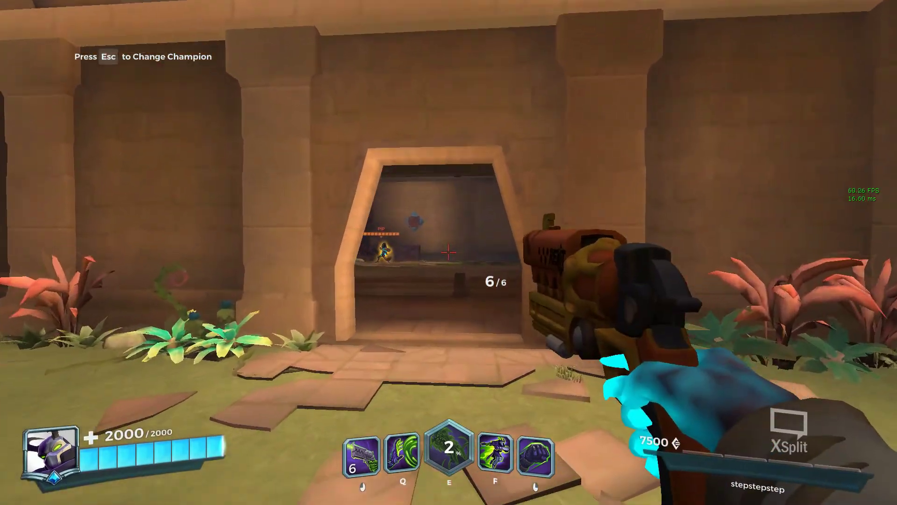
pyautogui.press('w')
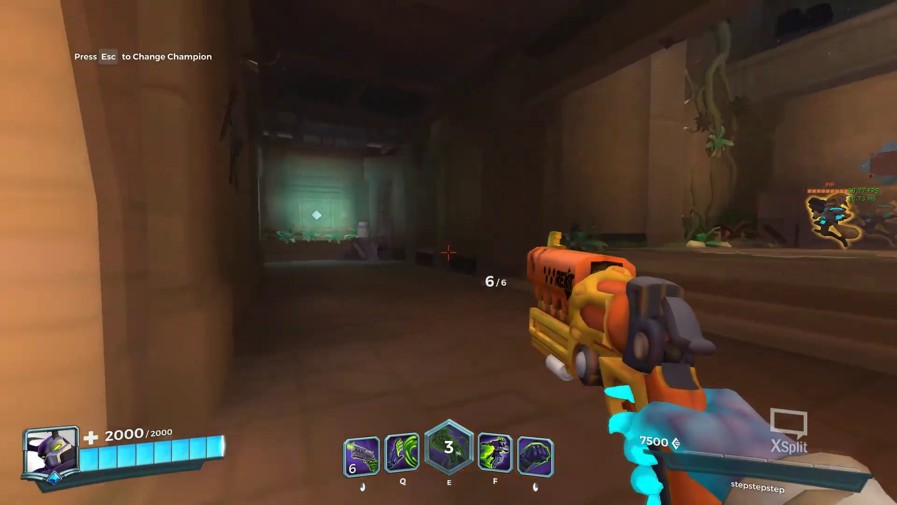
pyautogui.press('w')
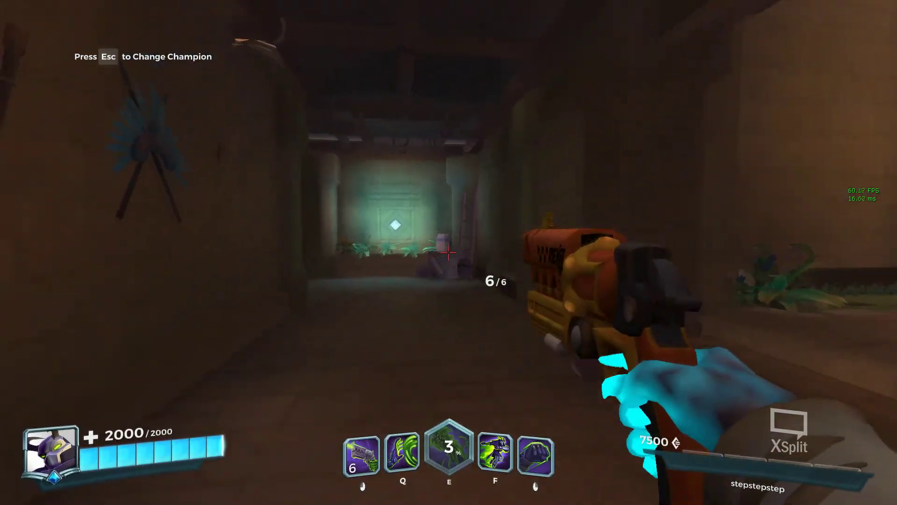
pyautogui.press('w')
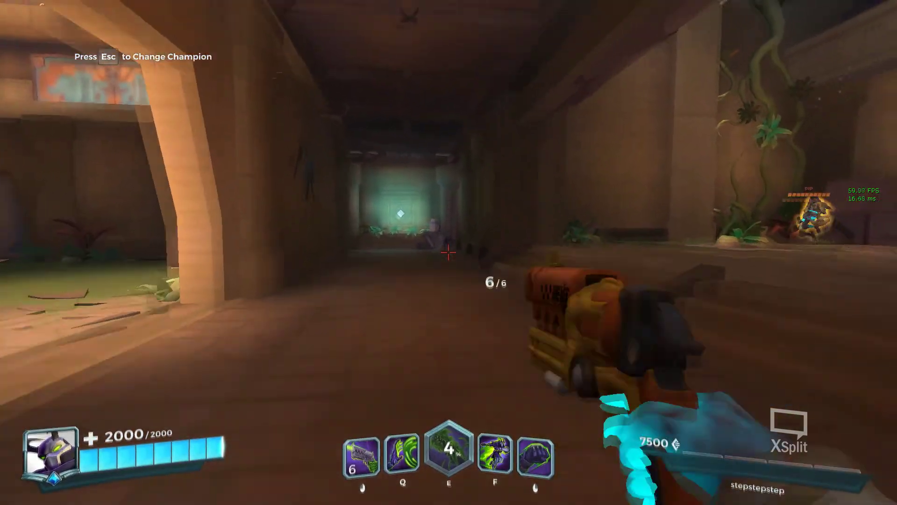
pyautogui.press('w')
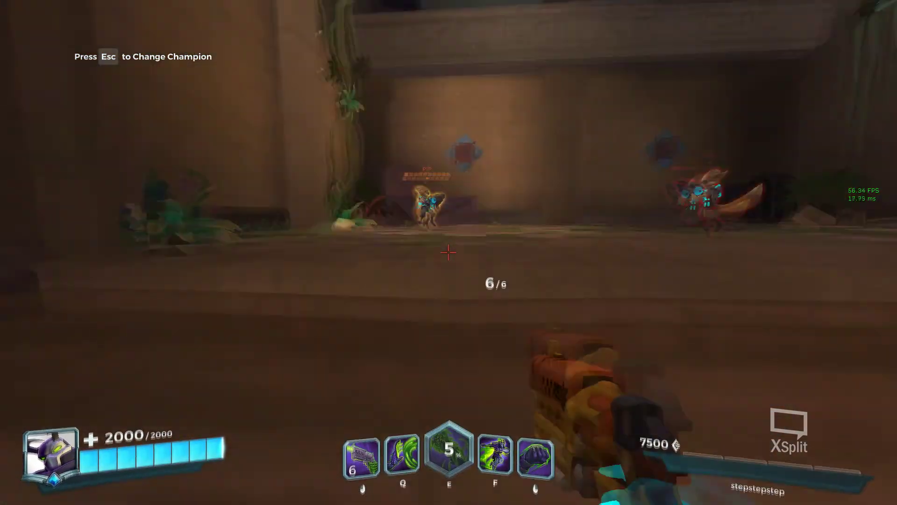
pyautogui.press('w')
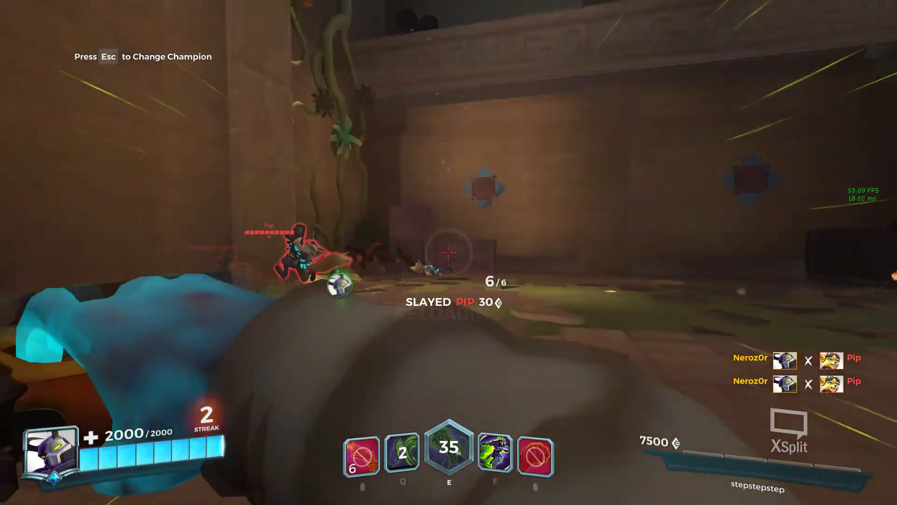
# - Fight the Pip bots with shots, Reversal, Q and Nether Step until a third kill triggers a Killing Spree
pyautogui.click(449, 252)
pyautogui.click(448, 253)
pyautogui.click(448, 252)
pyautogui.click(449, 252)
pyautogui.rightClick(448, 252)
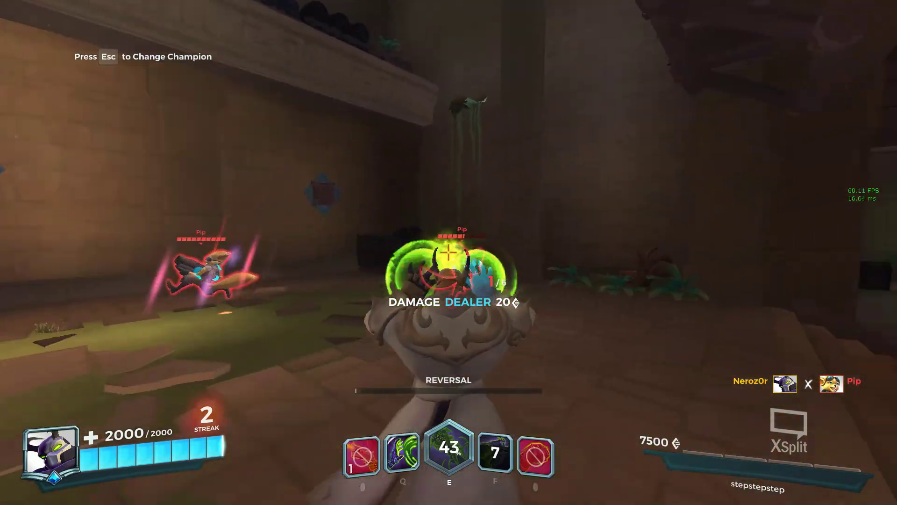
pyautogui.press('q')
pyautogui.click(448, 252)
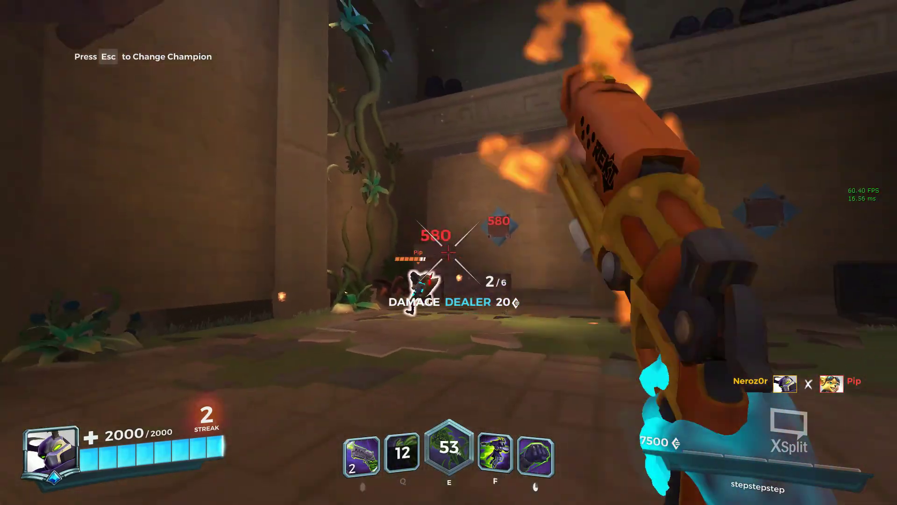
pyautogui.press('f')
pyautogui.click(449, 252)
pyautogui.click(449, 252)
pyautogui.click(448, 253)
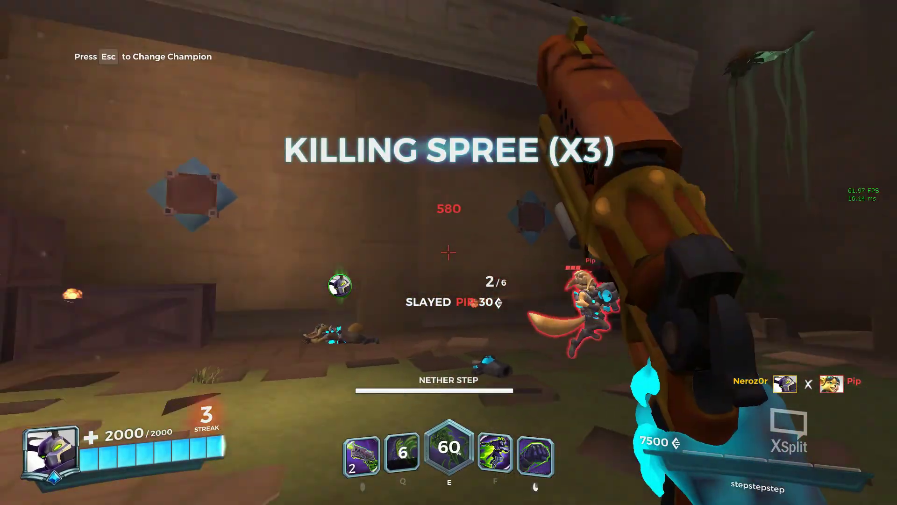
pyautogui.press('f')
pyautogui.click(448, 252)
pyautogui.rightClick(449, 252)
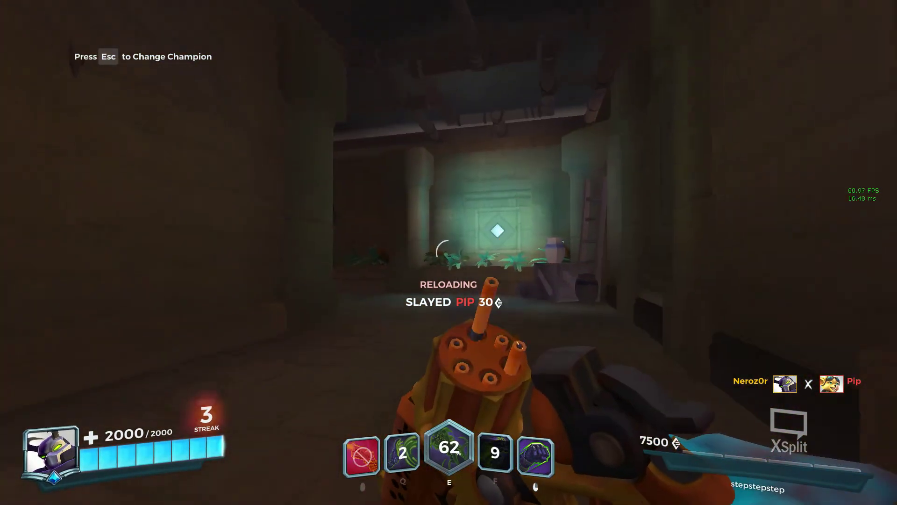